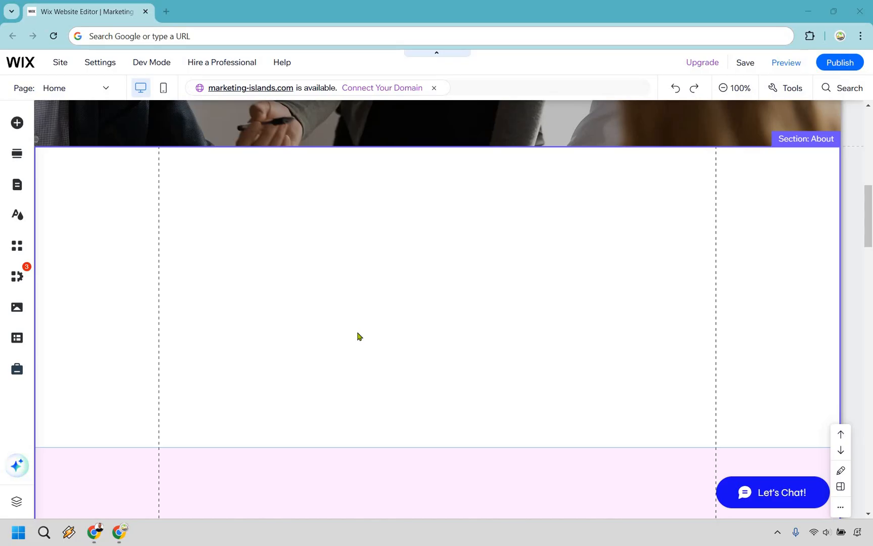
Browse the button categories available in the Add Elements panel
click(16, 124)
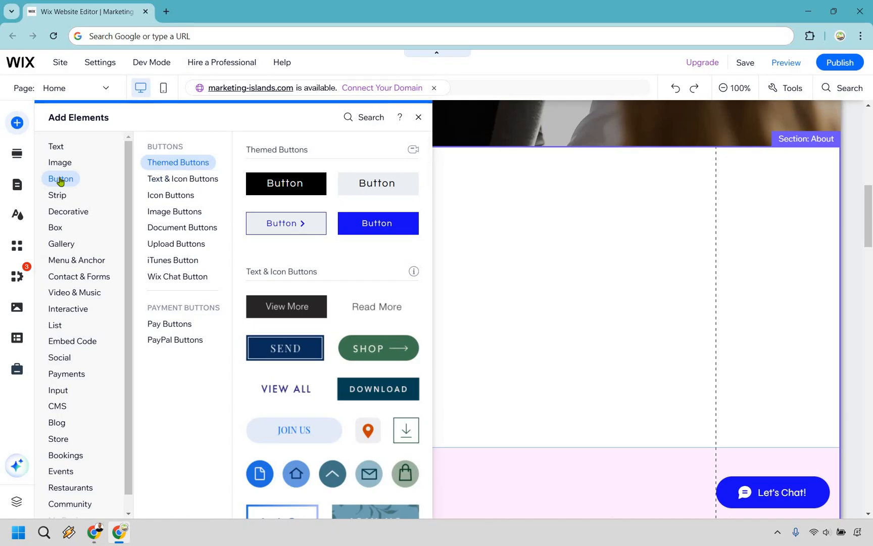
click(162, 177)
click(158, 162)
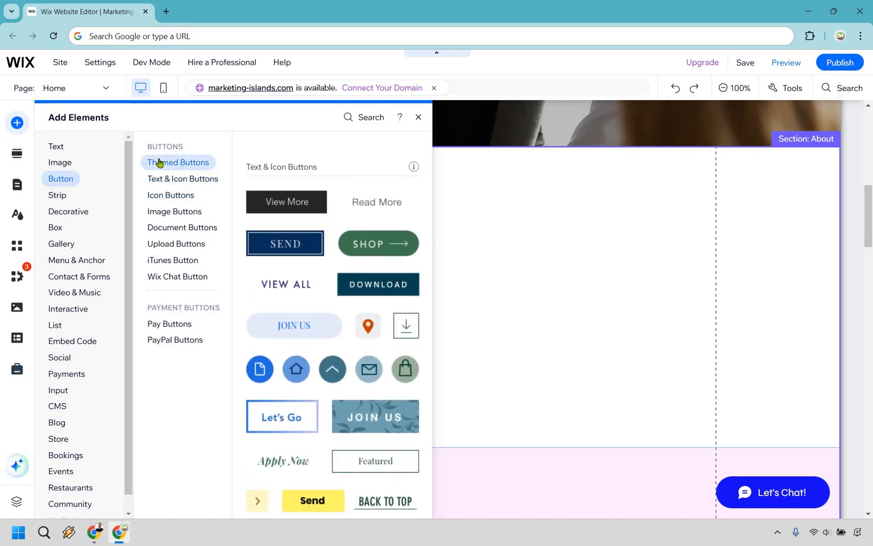
click(168, 180)
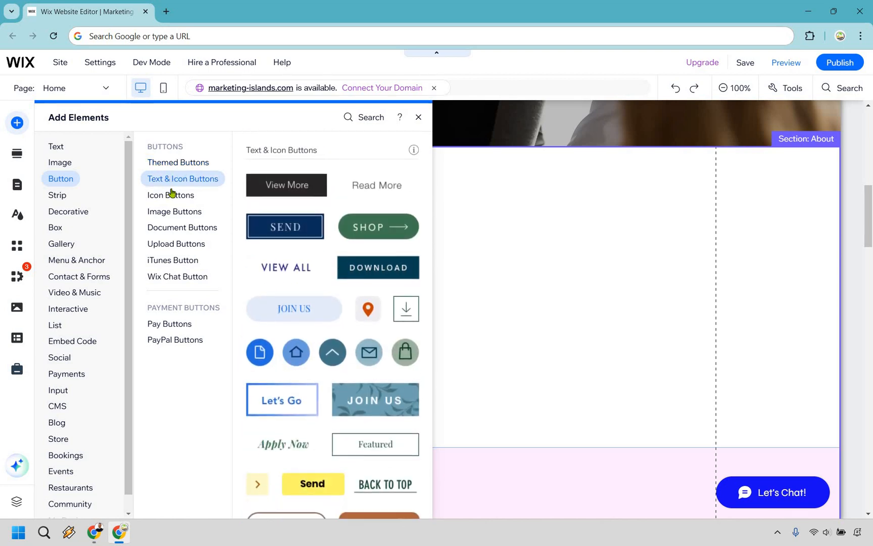
click(172, 195)
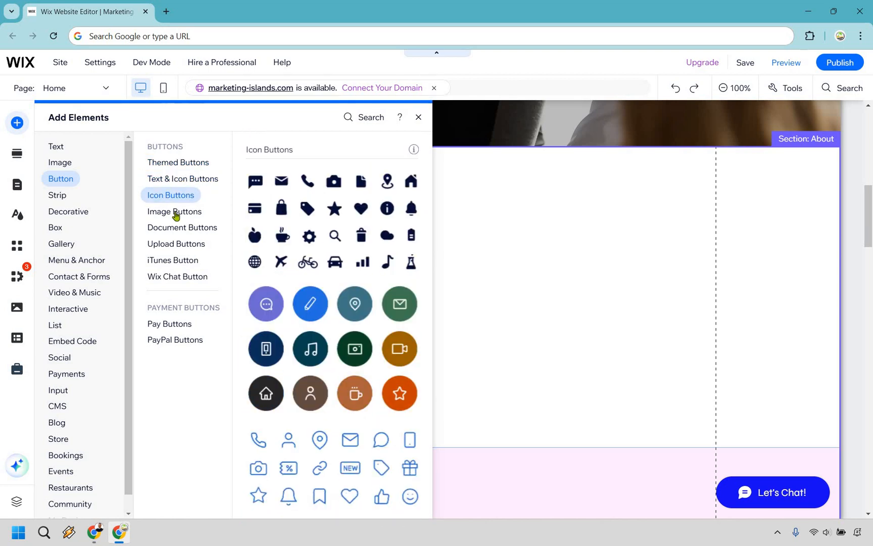
click(176, 213)
click(180, 230)
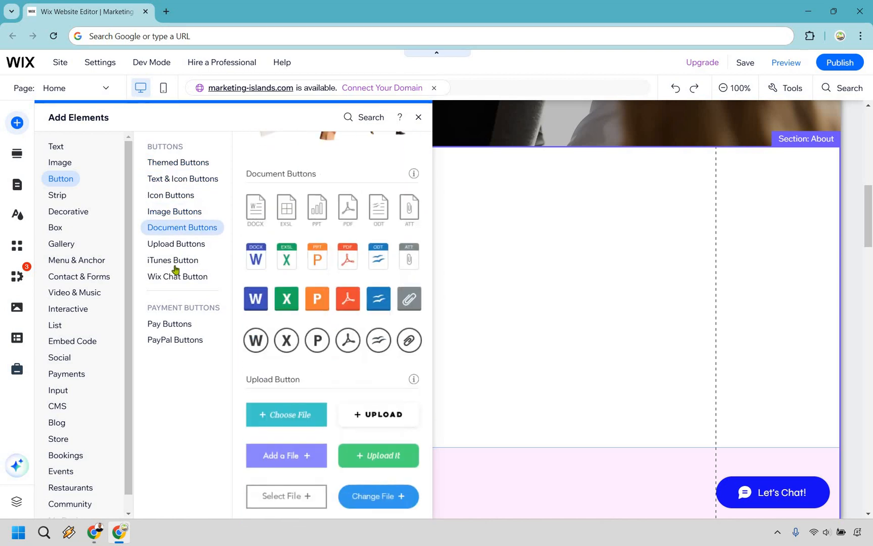
click(174, 278)
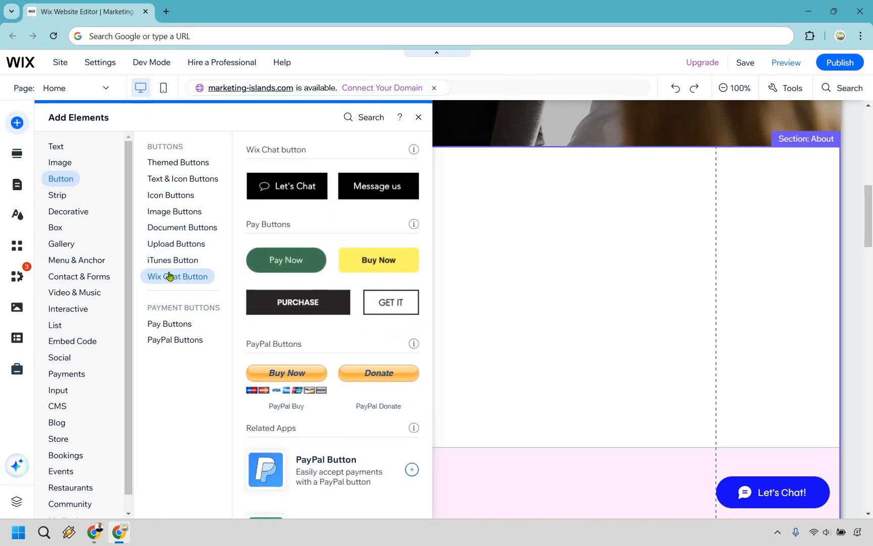
click(168, 326)
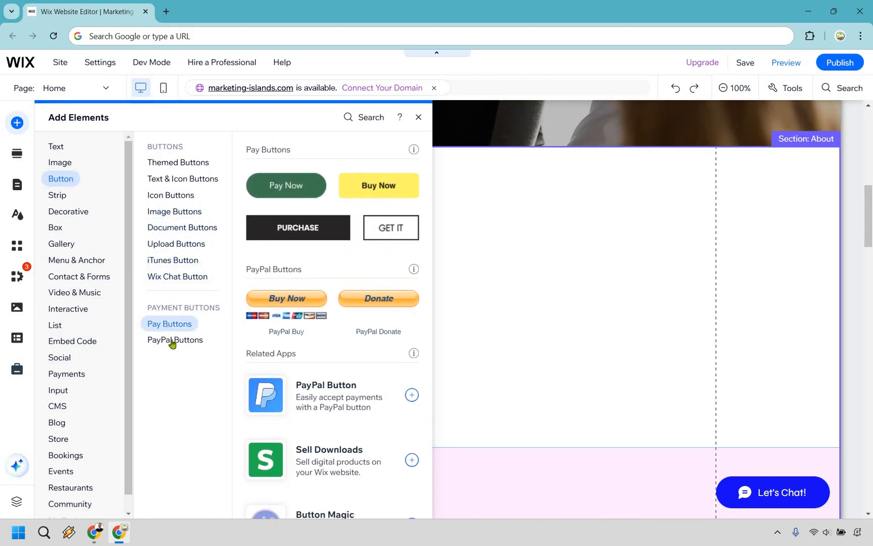
click(171, 335)
click(170, 329)
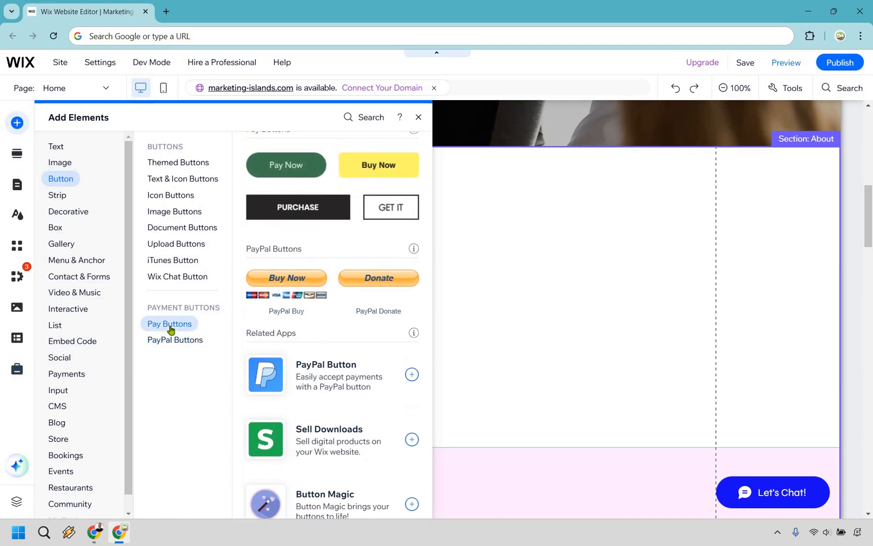
Add a black themed button to the About section
click(168, 163)
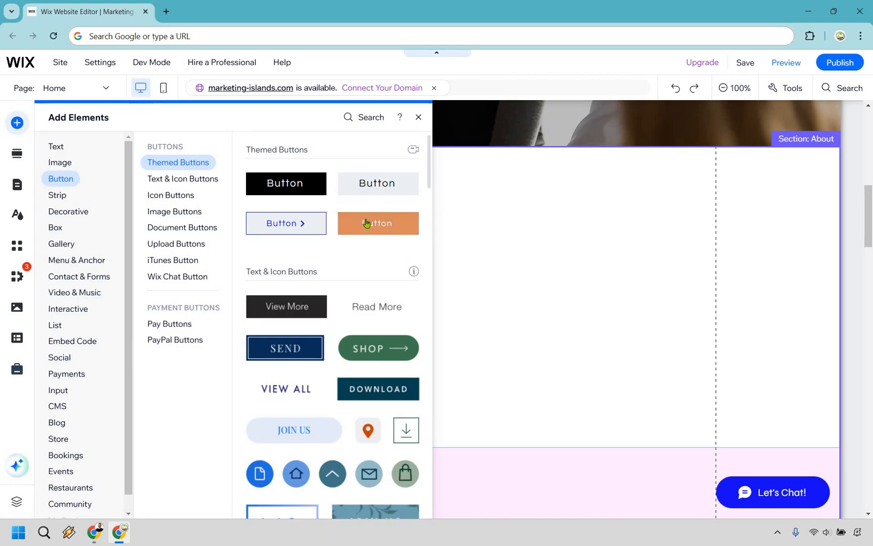
click(285, 184)
drag(526, 288, 452, 223)
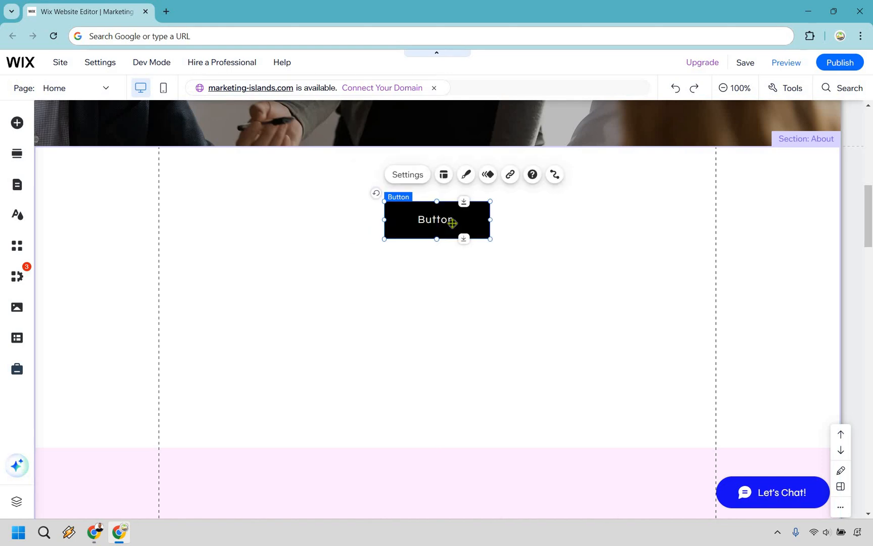
Change the button's text to "Click To Check Out The Article"
double_click(449, 218)
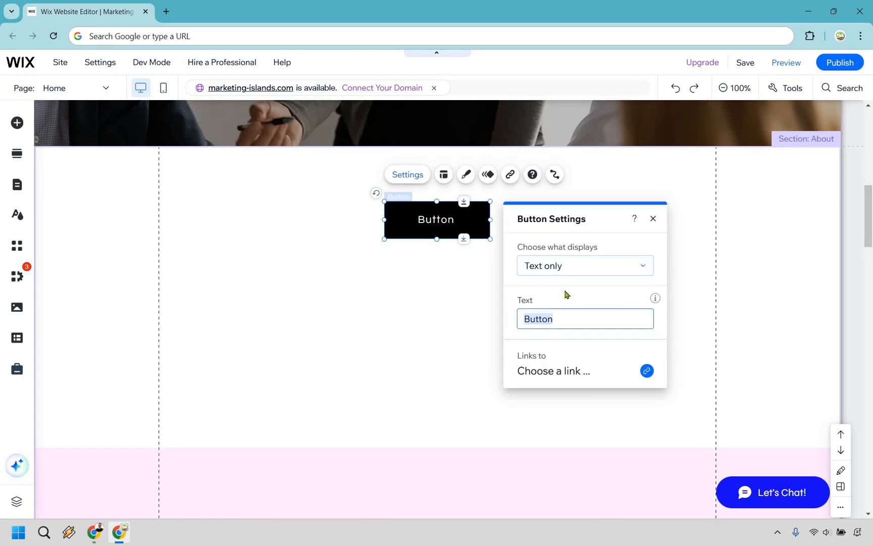
text(Click To Check Ou)
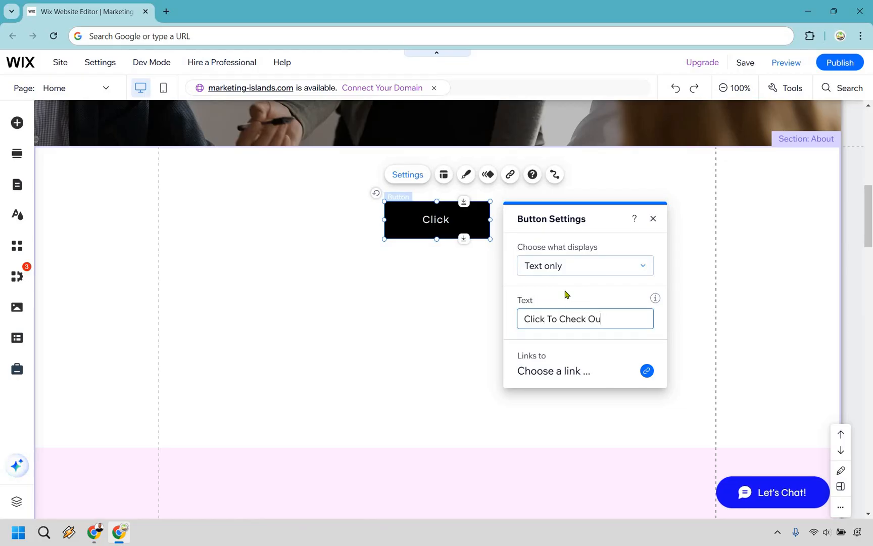
text(t The Artic)
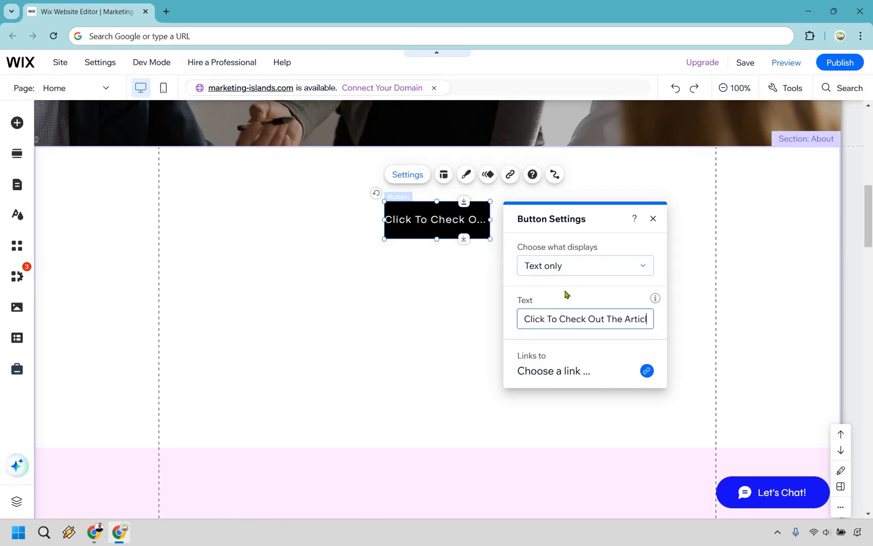
text(le)
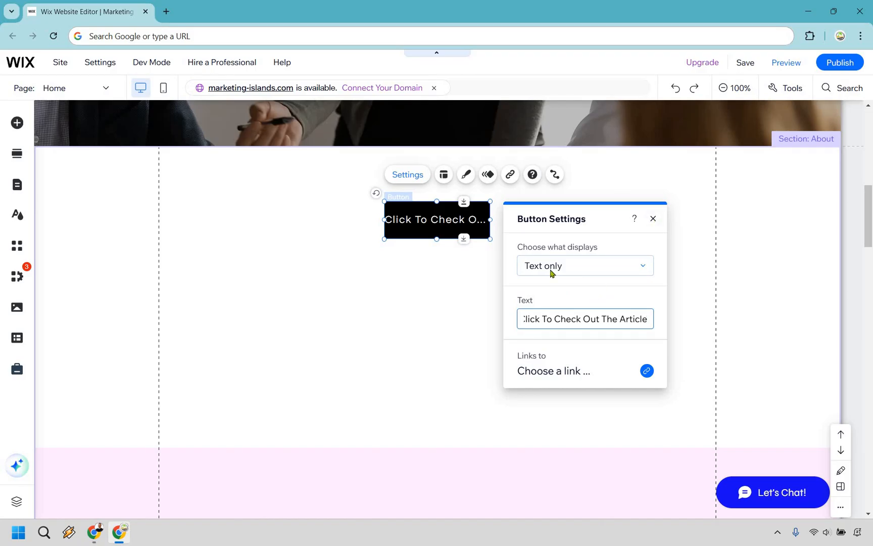
Widen the button to about 343 px so the full text shows, and recentre it in the section
click(440, 223)
click(488, 218)
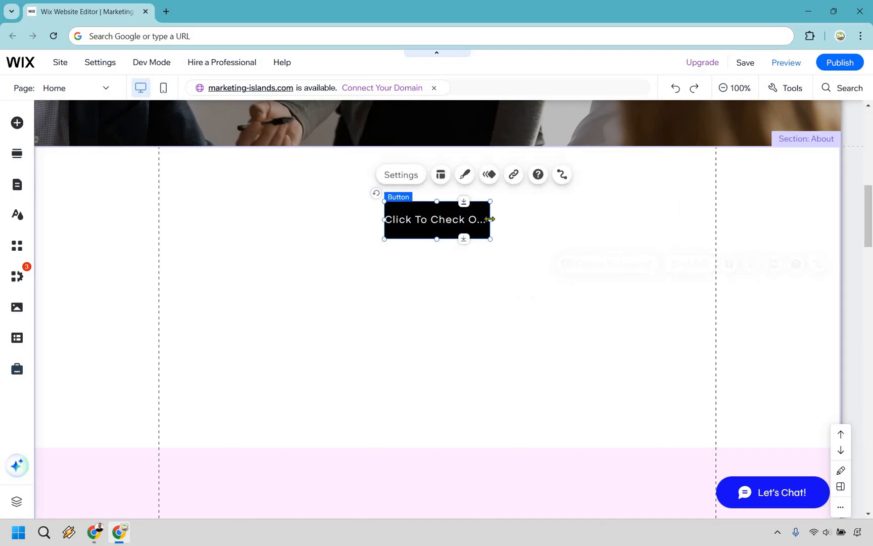
drag(490, 218, 580, 218)
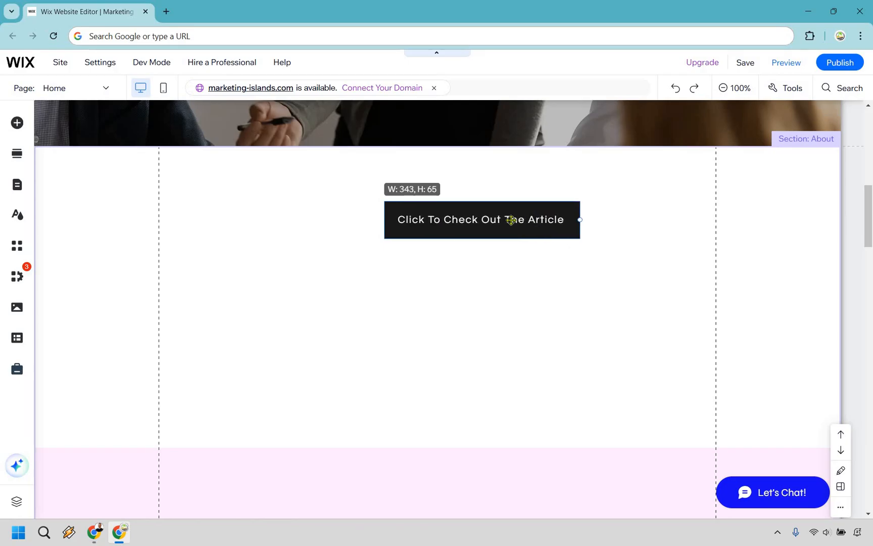
drag(480, 218, 473, 222)
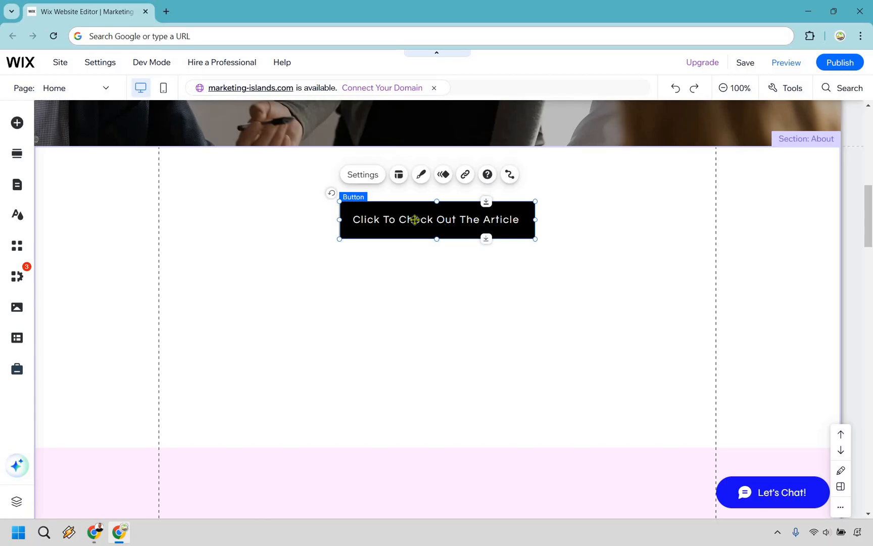
click(362, 177)
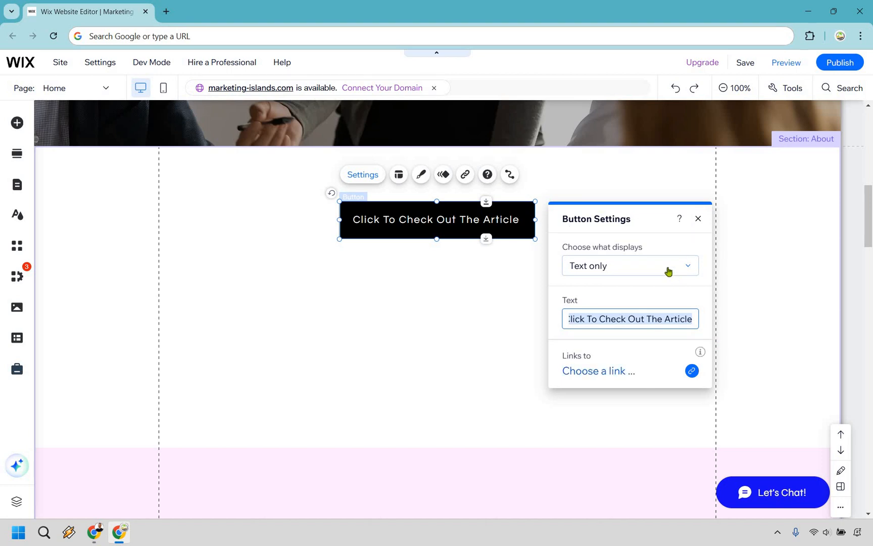
click(692, 371)
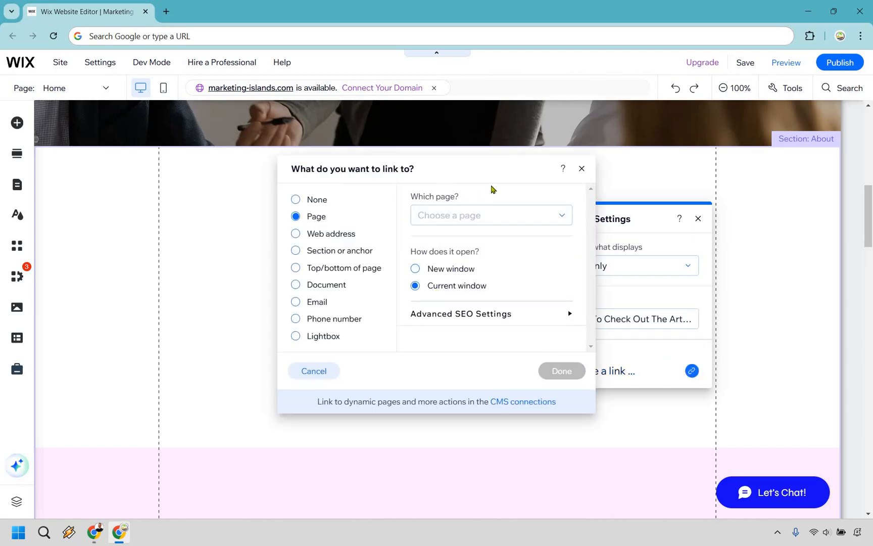
click(523, 218)
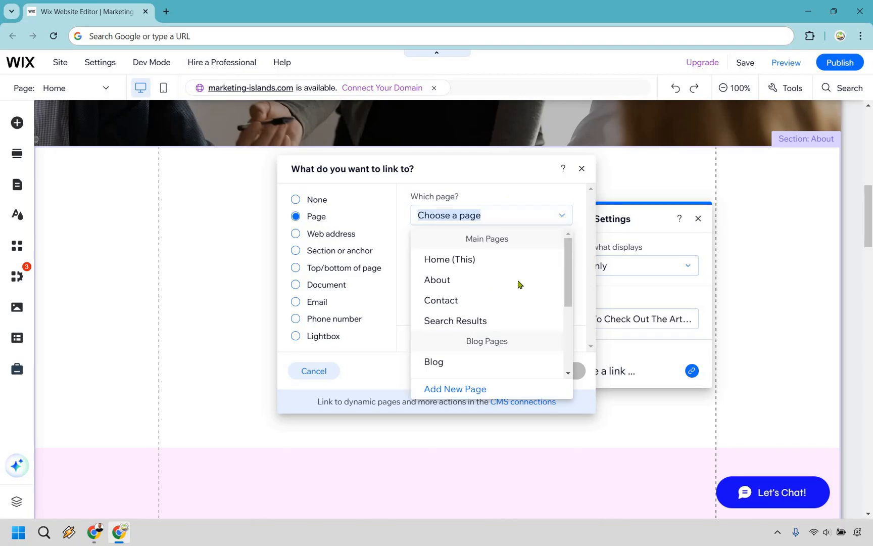
scroll(518, 277, down, 3)
scroll(469, 283, up, 3)
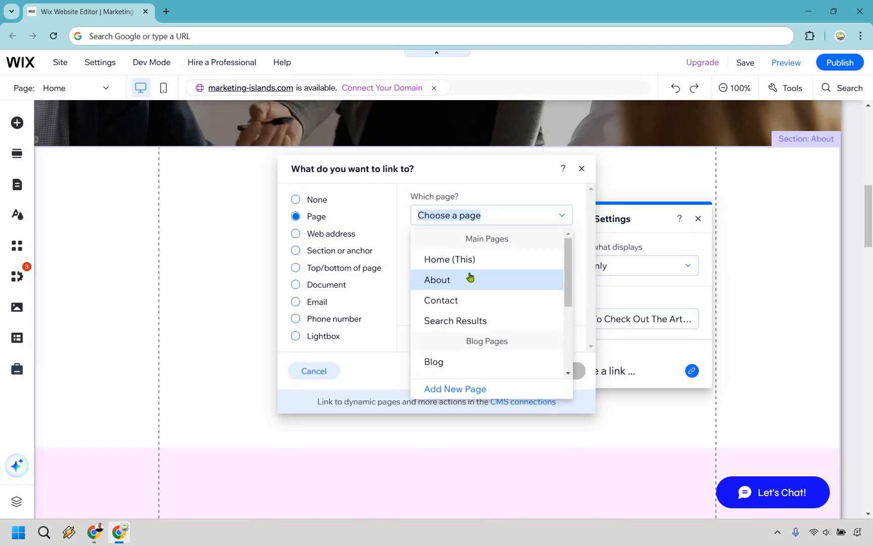
click(488, 280)
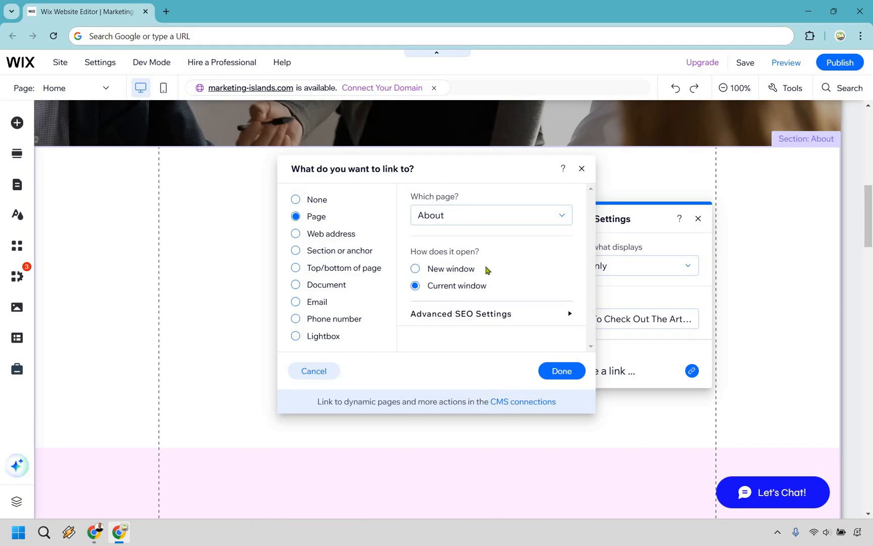
click(488, 269)
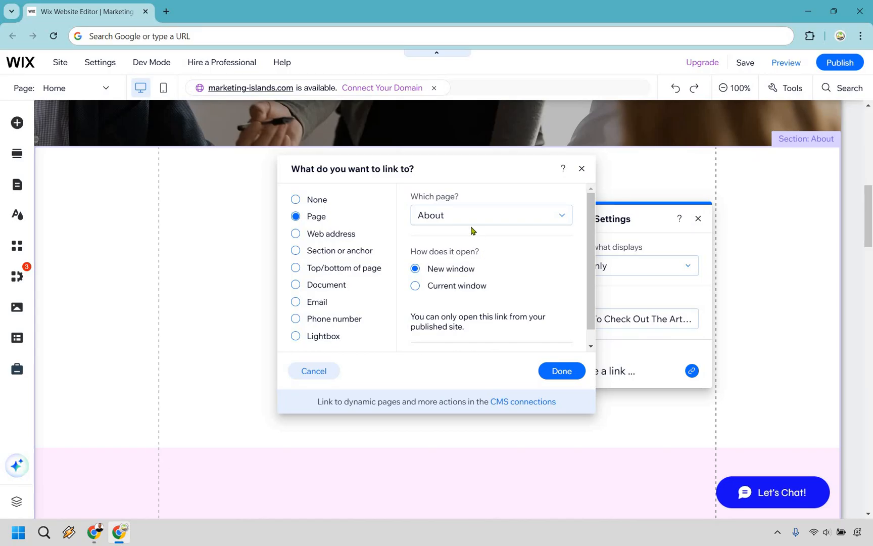
click(336, 238)
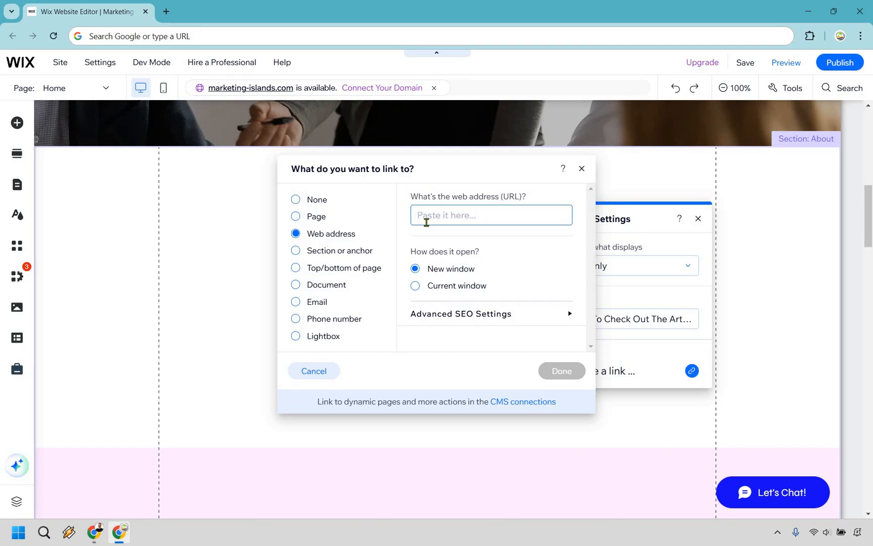
text(www.aol.com)
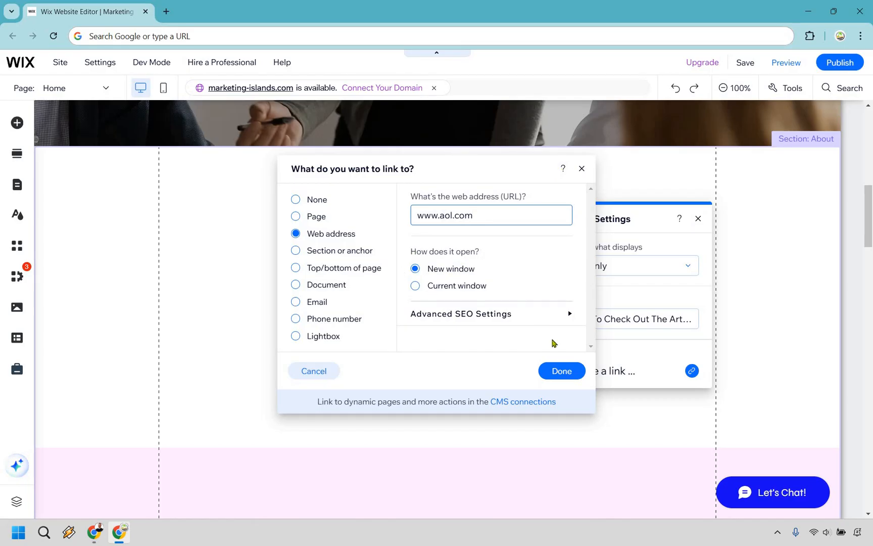
click(561, 374)
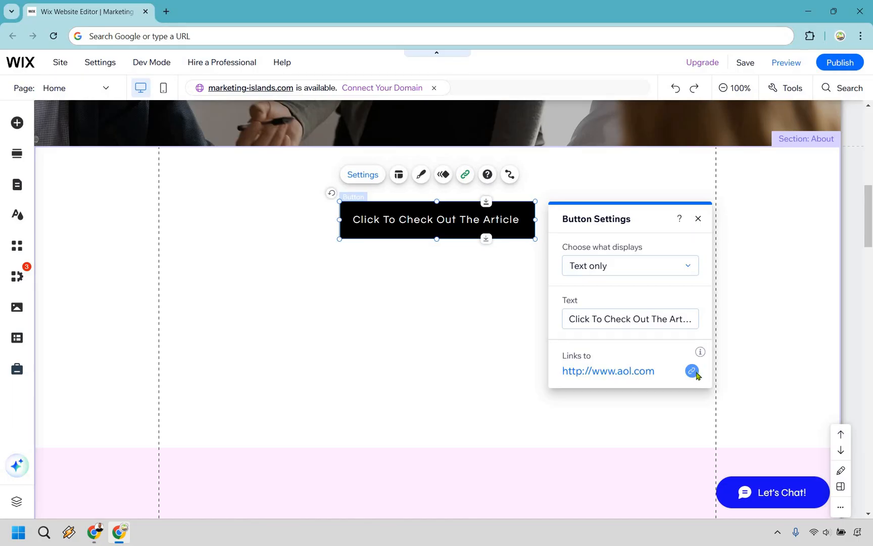
Customize the button design, setting its regular background fill to blue #170DF2
click(662, 359)
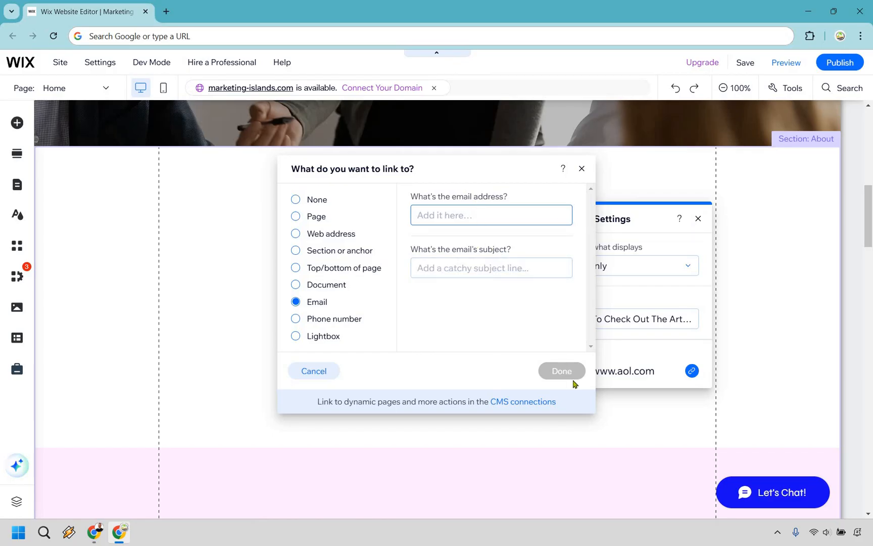
click(698, 219)
click(422, 175)
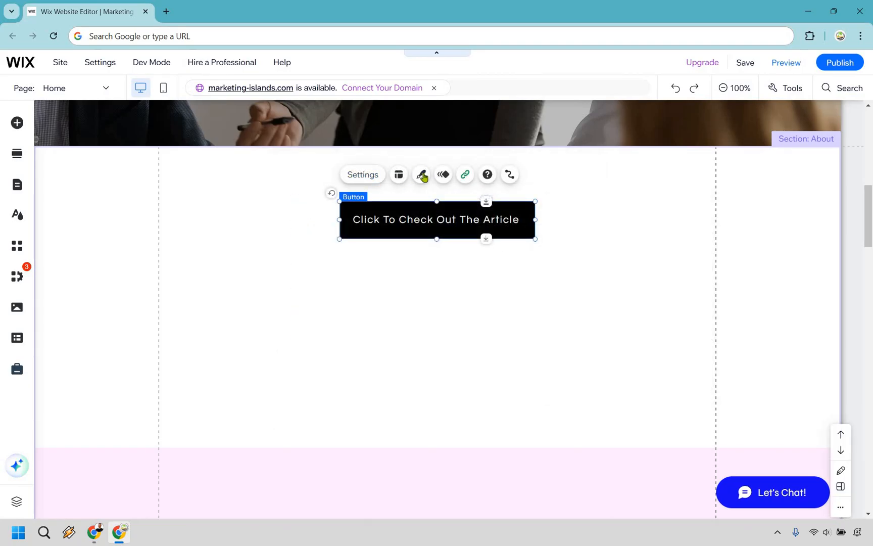
click(423, 175)
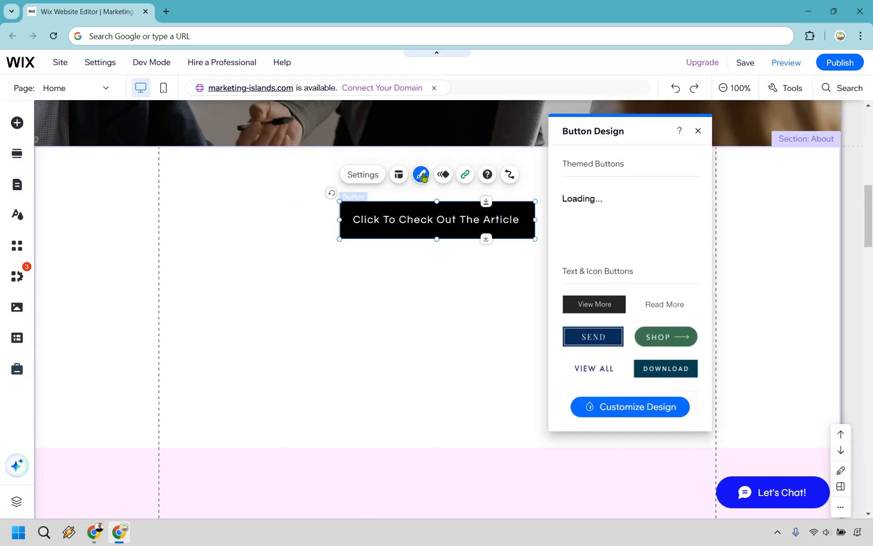
click(637, 409)
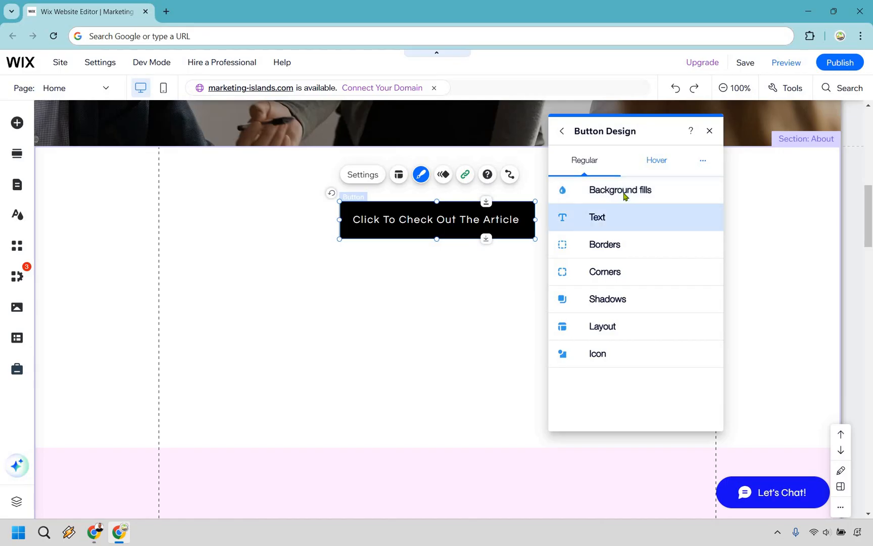
click(598, 255)
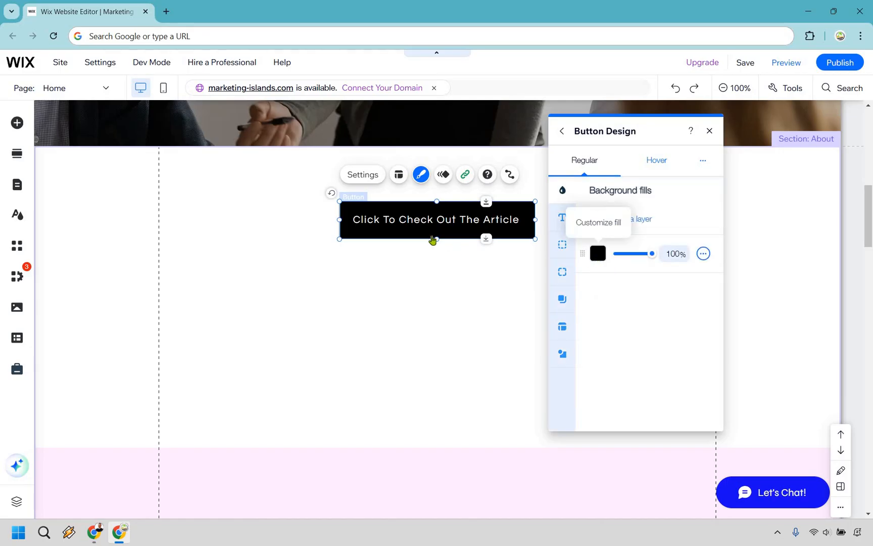
click(427, 236)
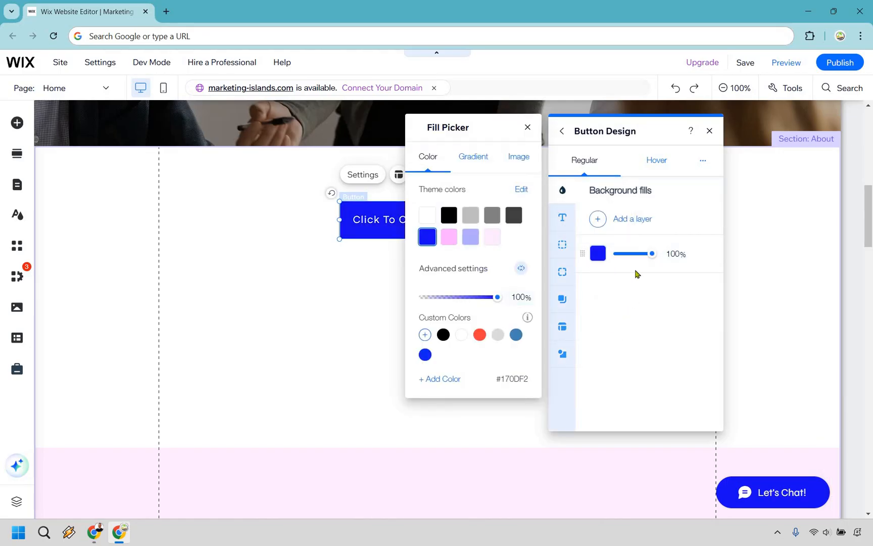
Set the button's hover background fill to red #FF4040
click(656, 163)
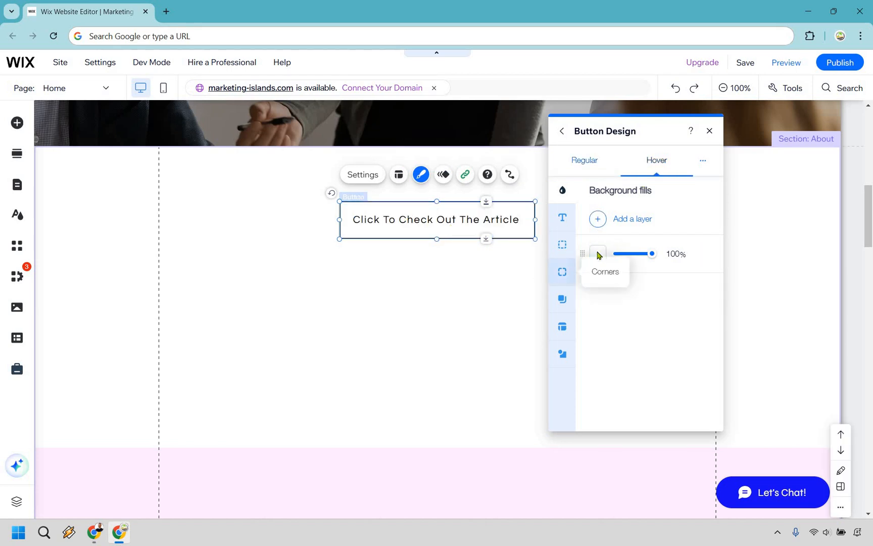
click(598, 254)
click(480, 334)
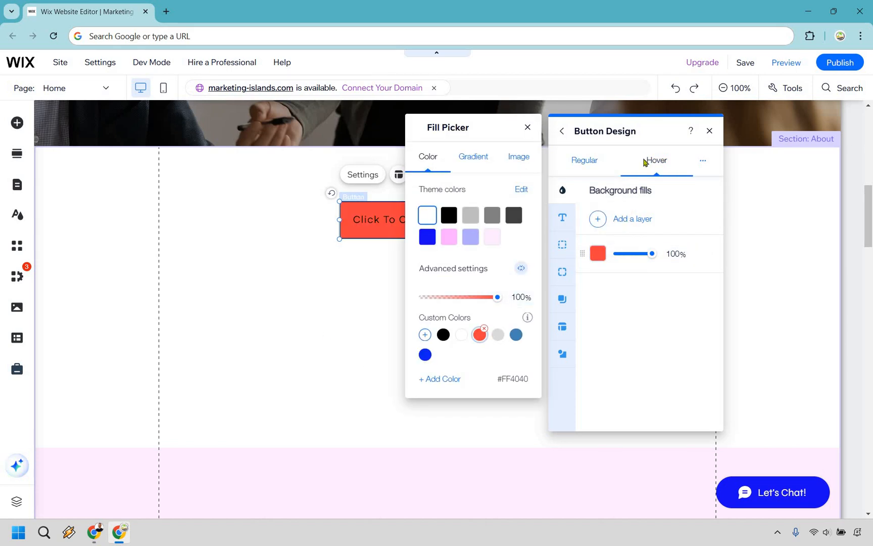
click(587, 162)
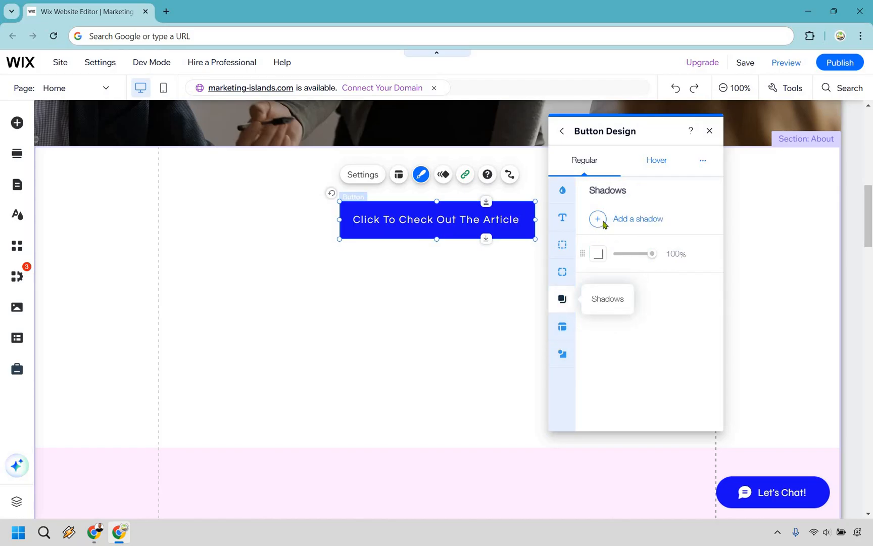
Add a shadow to the button's regular design and close the design panel
click(620, 225)
click(624, 338)
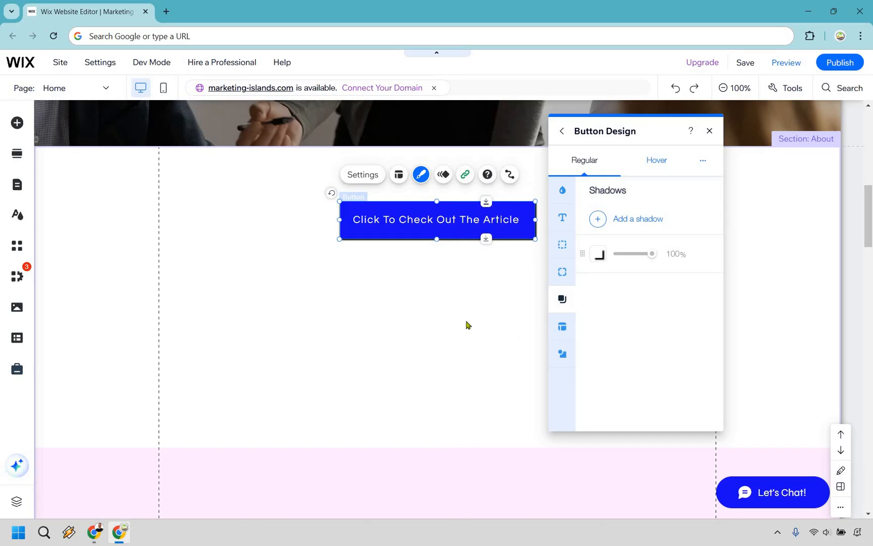
click(454, 318)
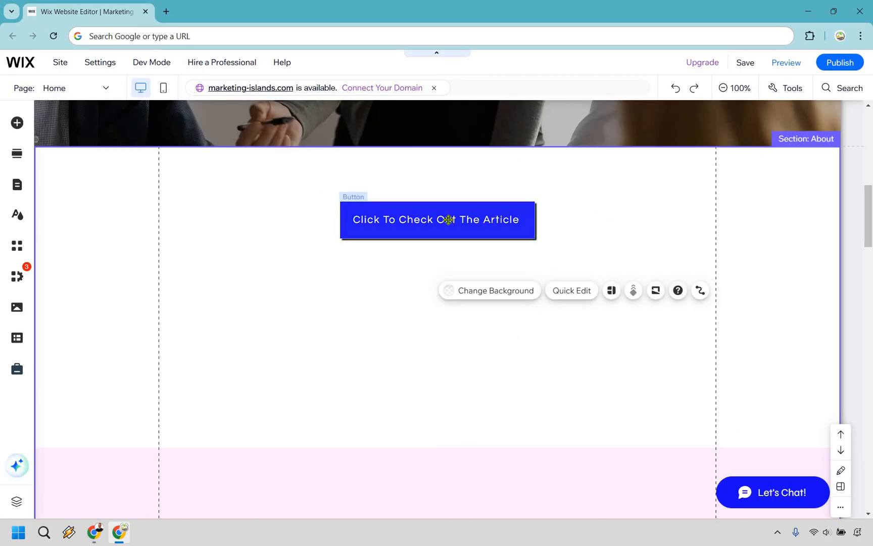
Give the button a Tilt entrance animation with its direction set to From right
click(448, 220)
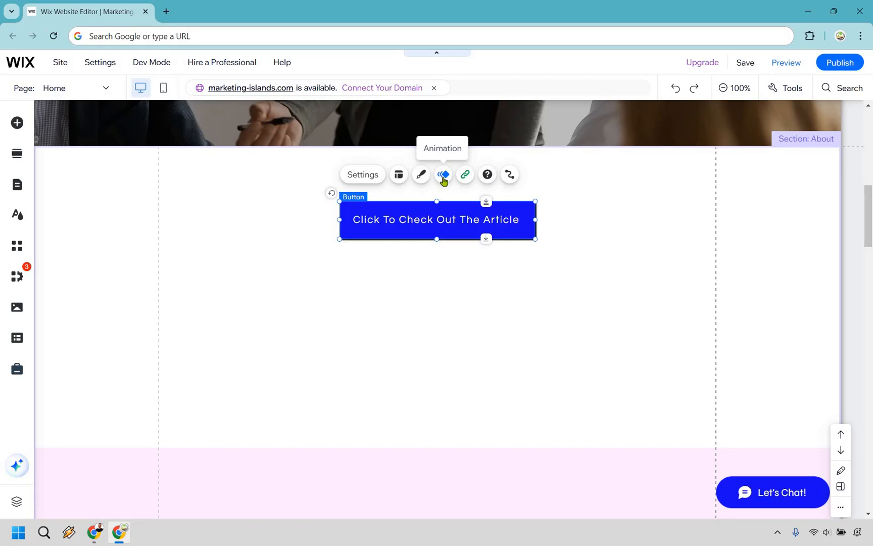
click(450, 178)
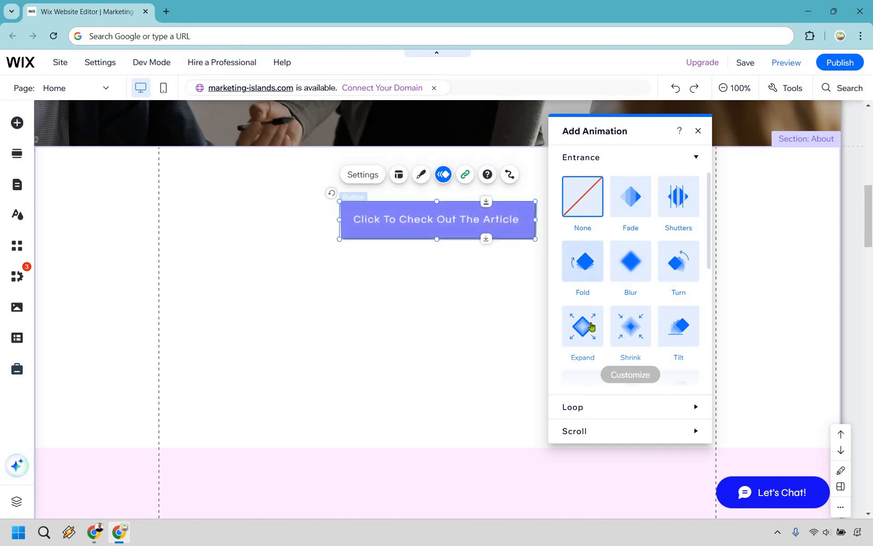
click(681, 326)
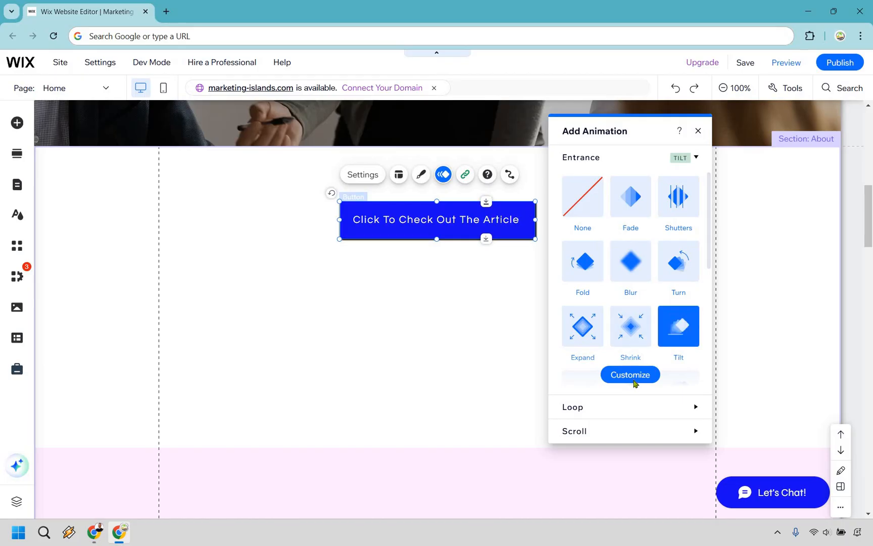
click(634, 382)
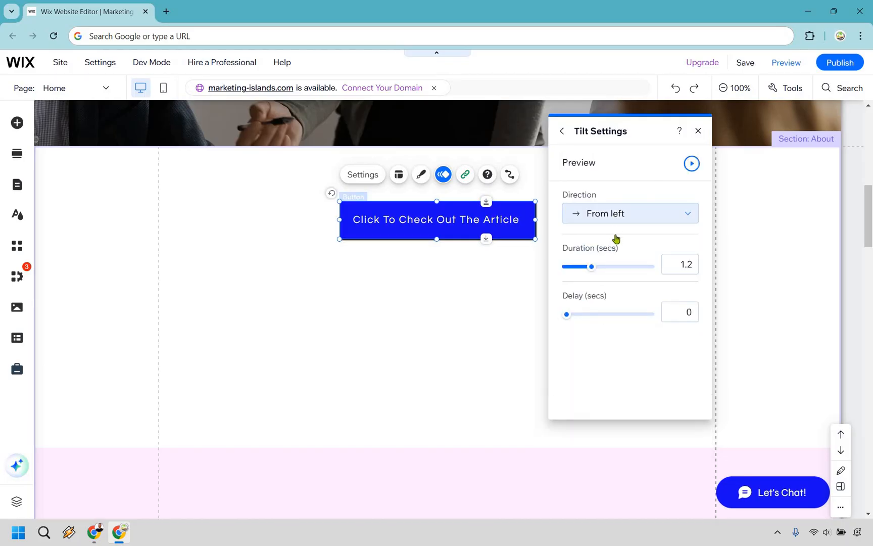
click(615, 216)
click(607, 231)
Set the Tilt animation duration to 0.6 seconds, preview it, and close the animation settings
click(687, 166)
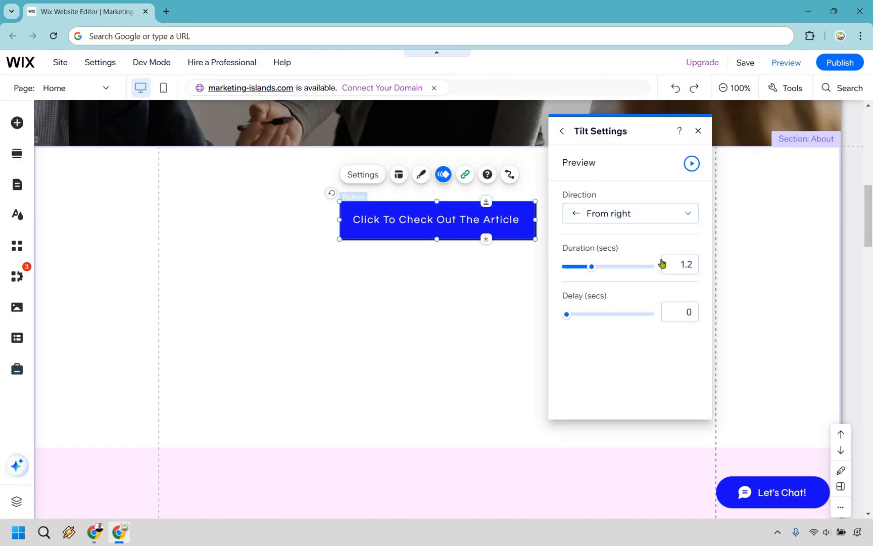
click(691, 167)
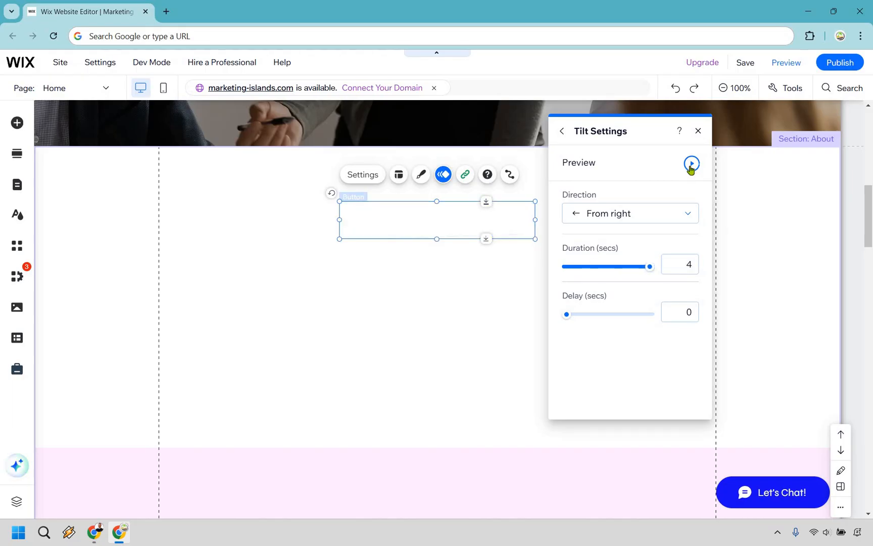
drag(648, 267, 577, 267)
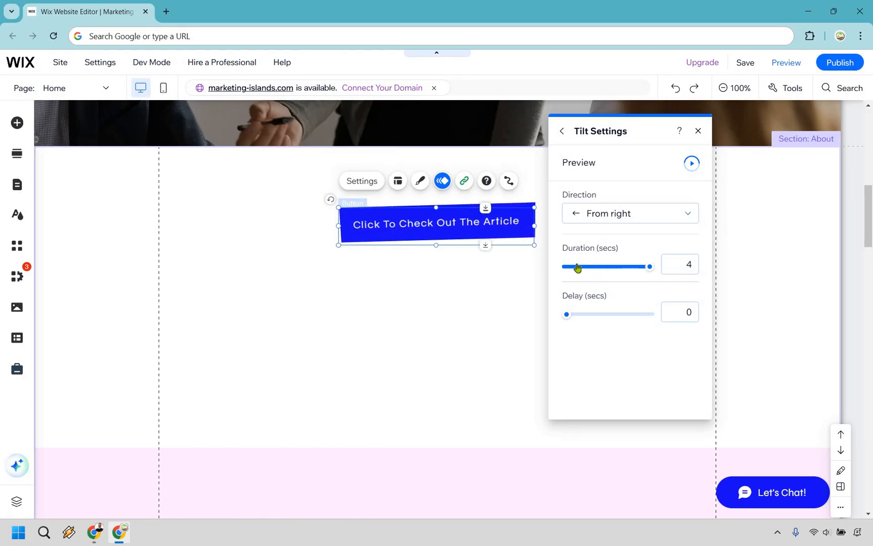
click(691, 165)
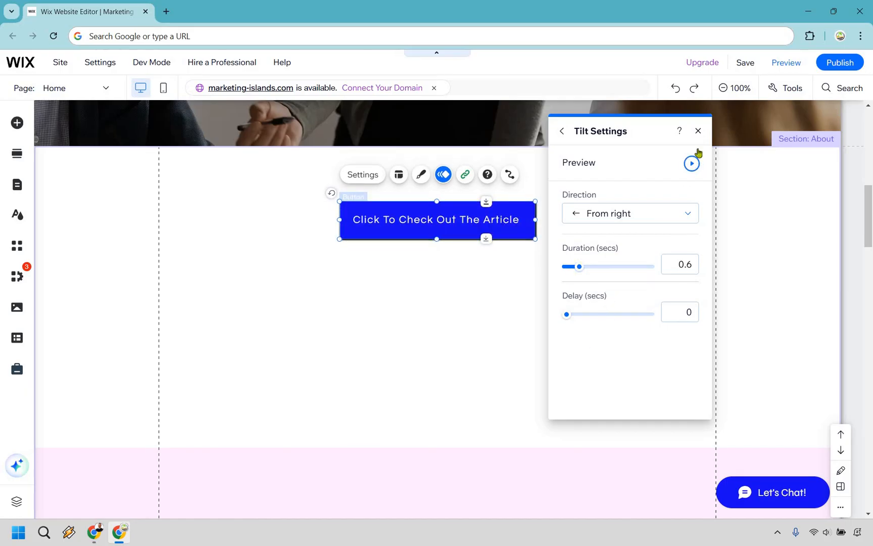
click(699, 133)
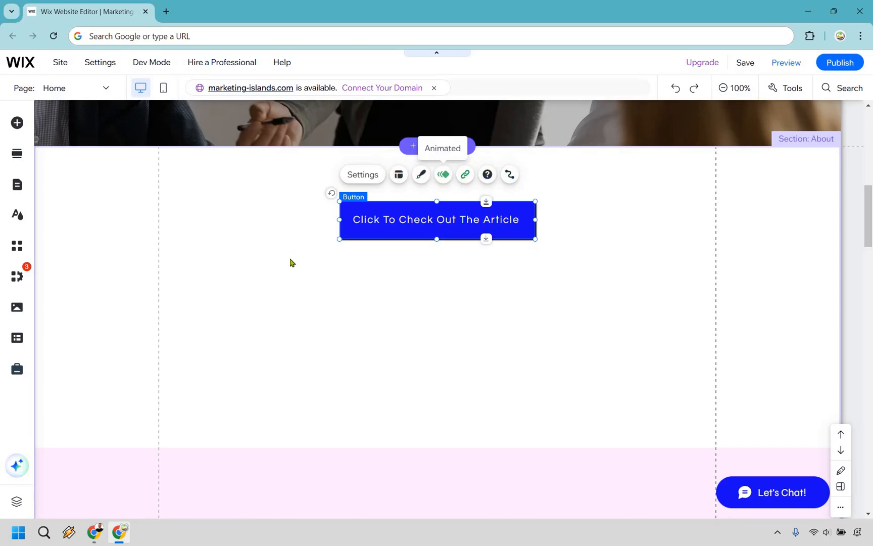
click(556, 362)
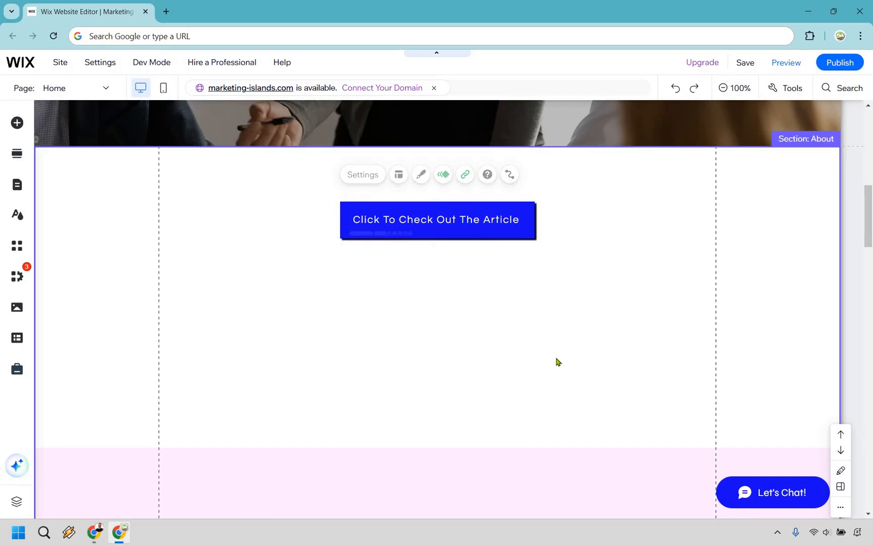